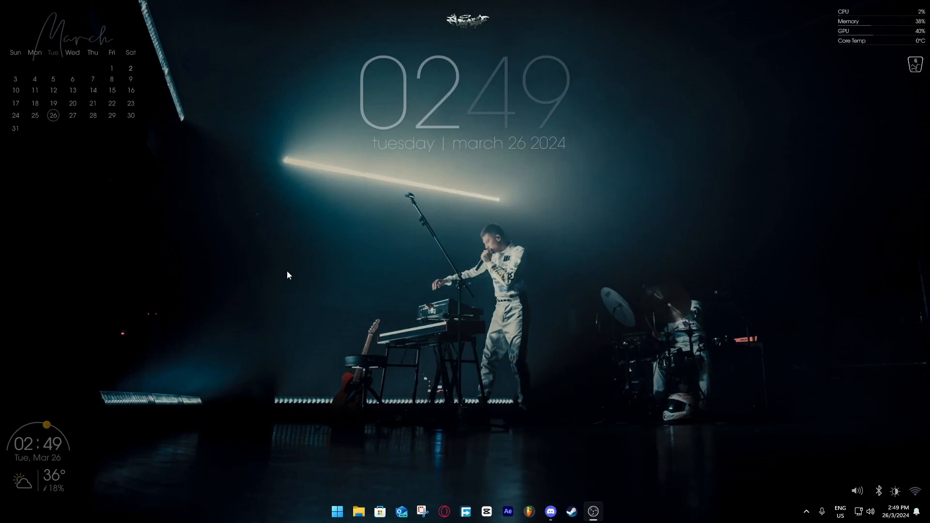
# Check the Alt+Z in-game overlay over the desktop, then bring up Windows Start search
pyautogui.hotkey('alt', 'z')
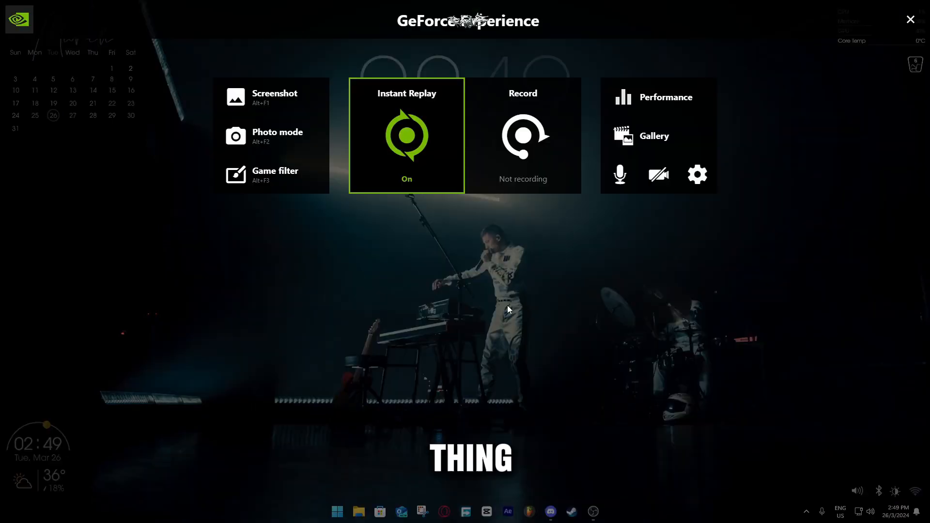
pyautogui.click(478, 218)
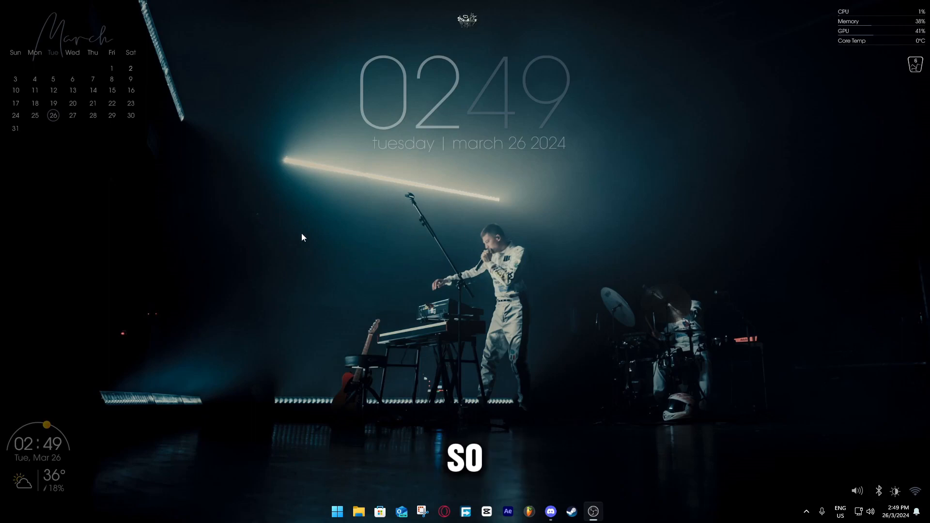
pyautogui.press('super')
pyautogui.press('super')
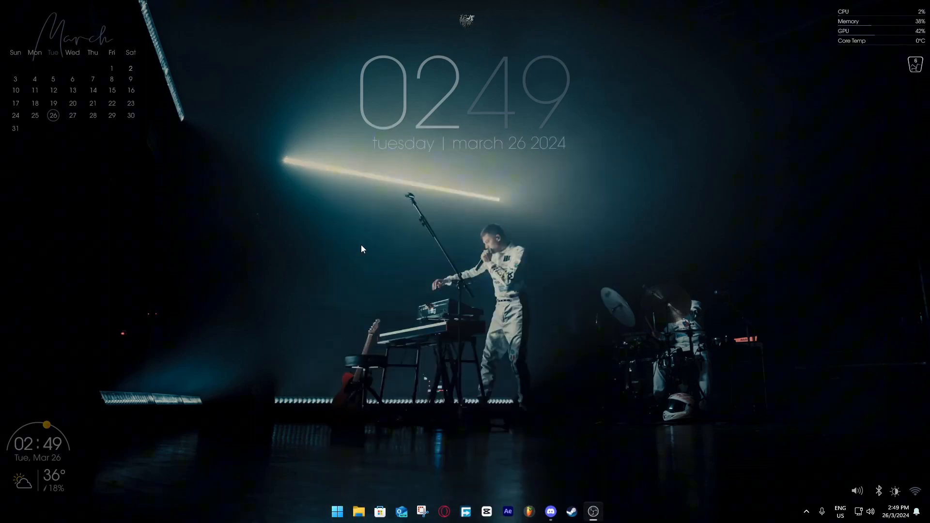
pyautogui.press('super')
pyautogui.write('gefor')
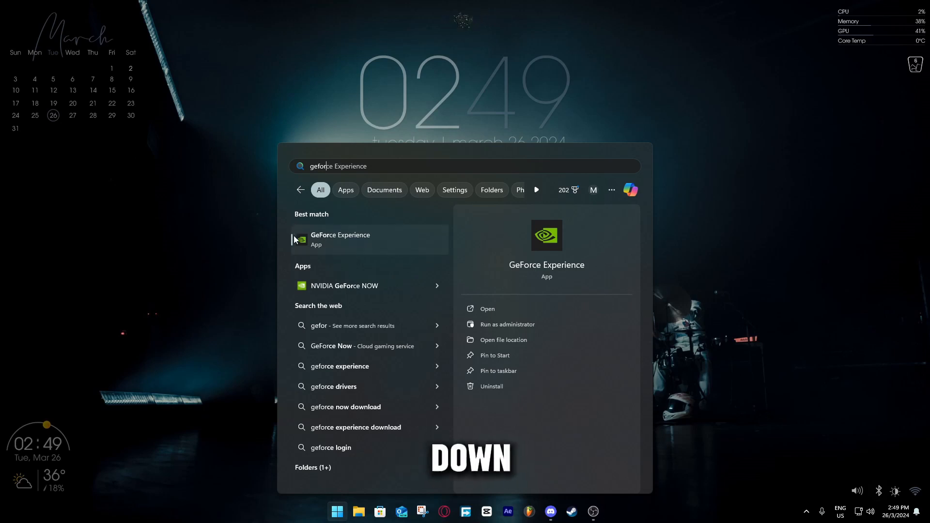
# Launch GeForce Experience and confirm Game Ready Driver 551.86 is installed on the Drivers page
pyautogui.click(339, 239)
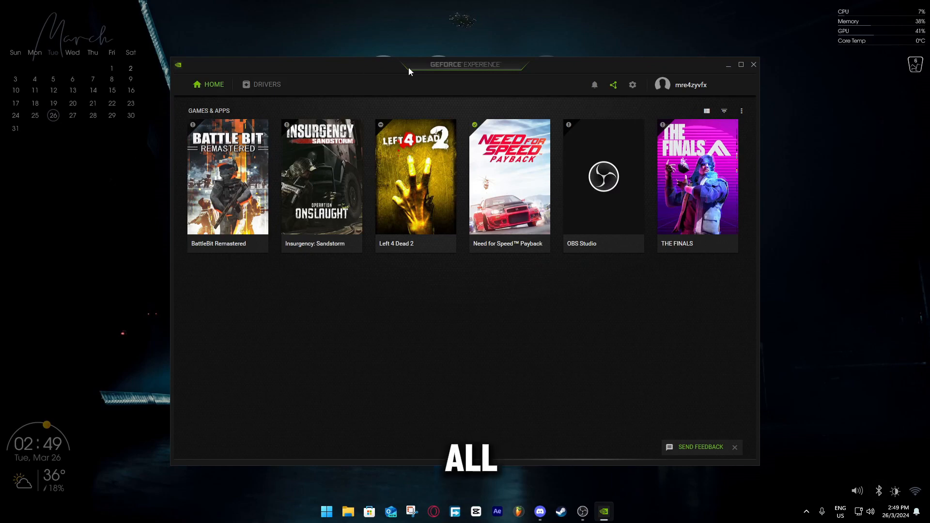
pyautogui.click(277, 93)
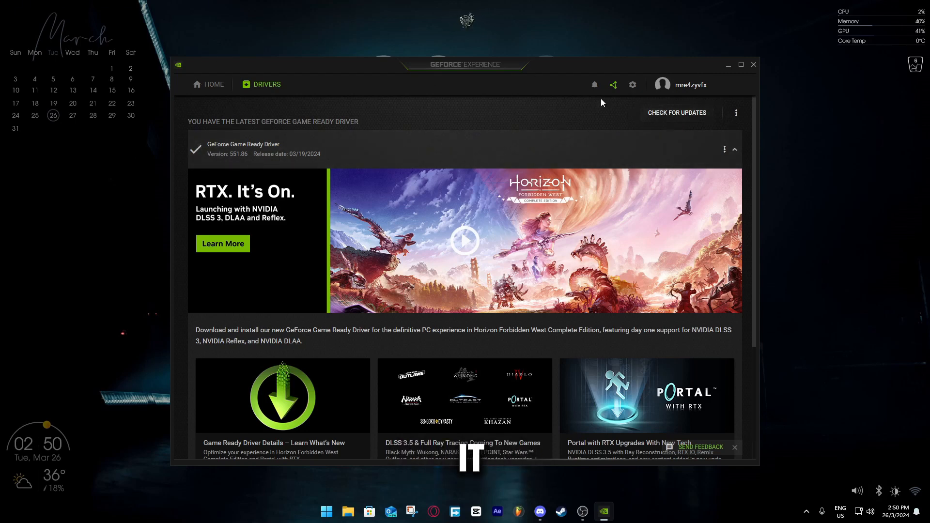
# Toggle the In-Game Overlay off and on in settings, minimize the app and retest Alt+Z
pyautogui.click(632, 85)
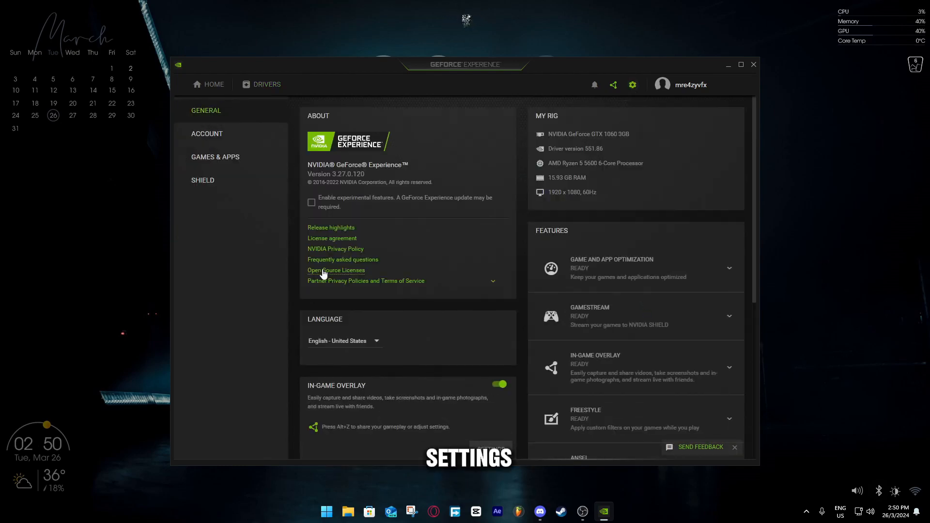
pyautogui.scroll(-3, 322, 270)
pyautogui.scroll(1, 453, 277)
pyautogui.click(498, 206)
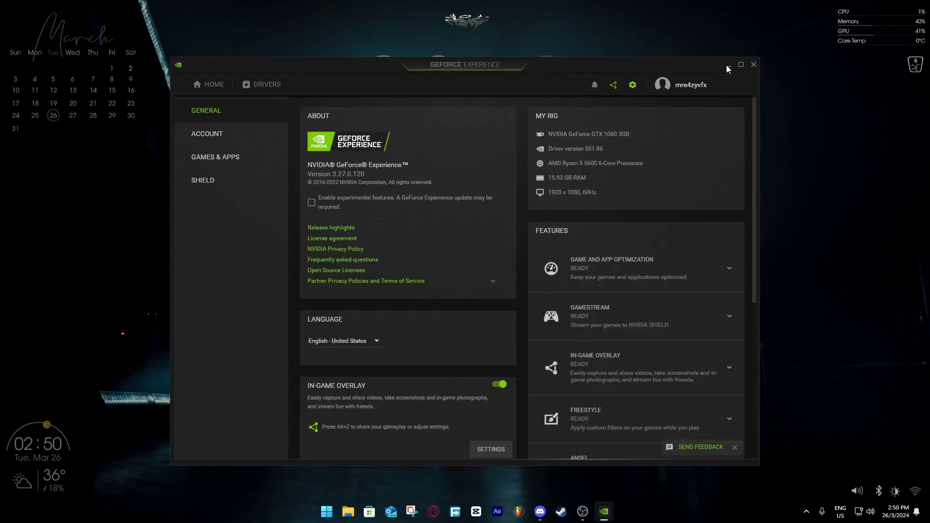
pyautogui.click(727, 67)
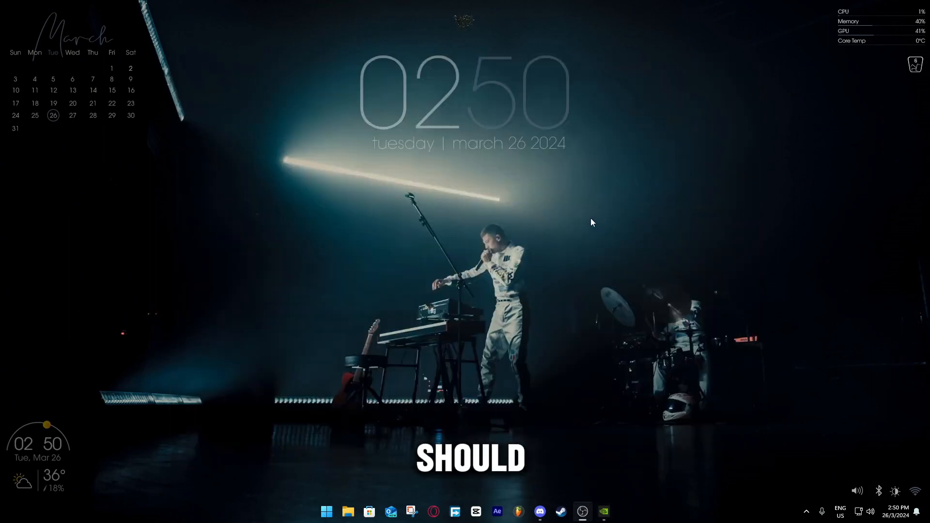
pyautogui.hotkey('alt', 'z')
pyautogui.hotkey('alt', 'z')
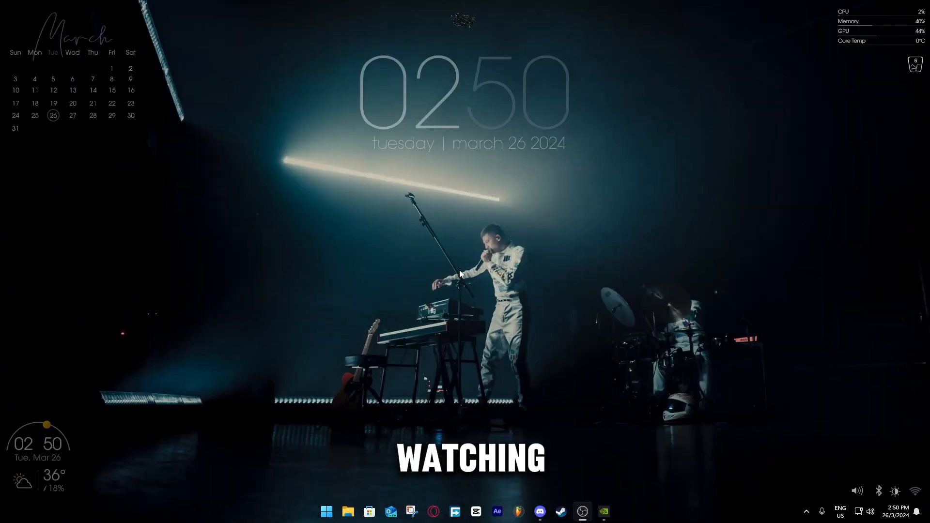